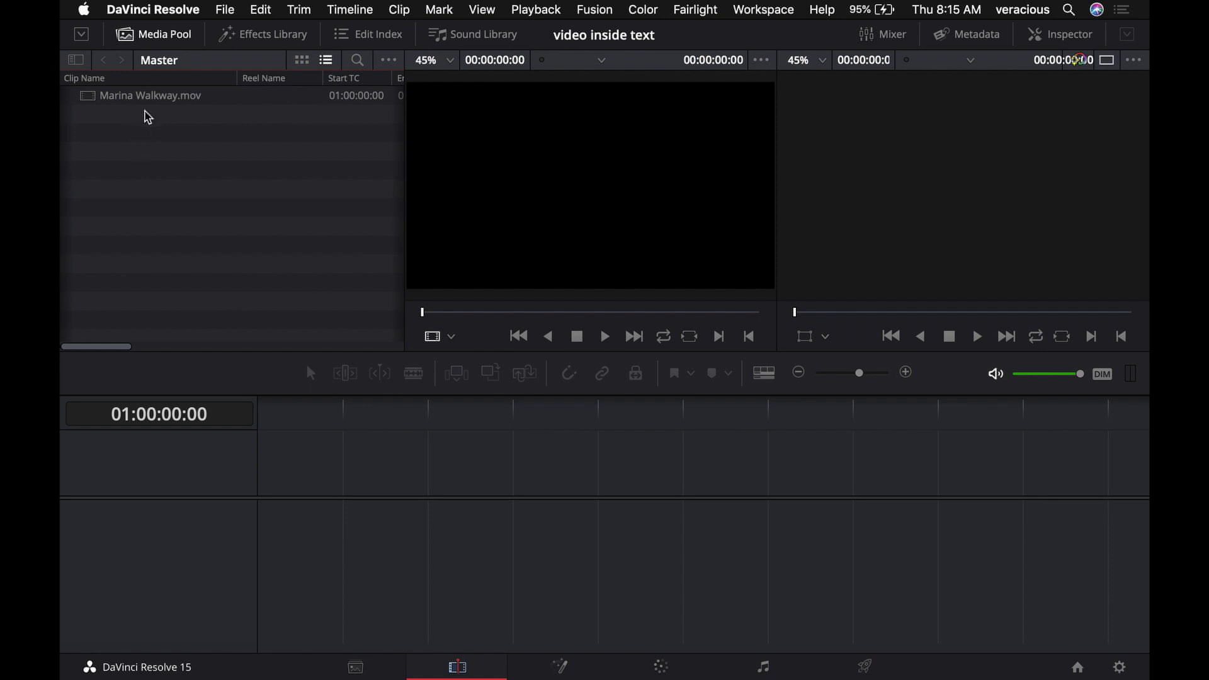
- Insert Marina Walkway.mov from the source viewer onto V1 of a new Timeline 1
{"action": "double_click", "coordinate": [149, 98]}
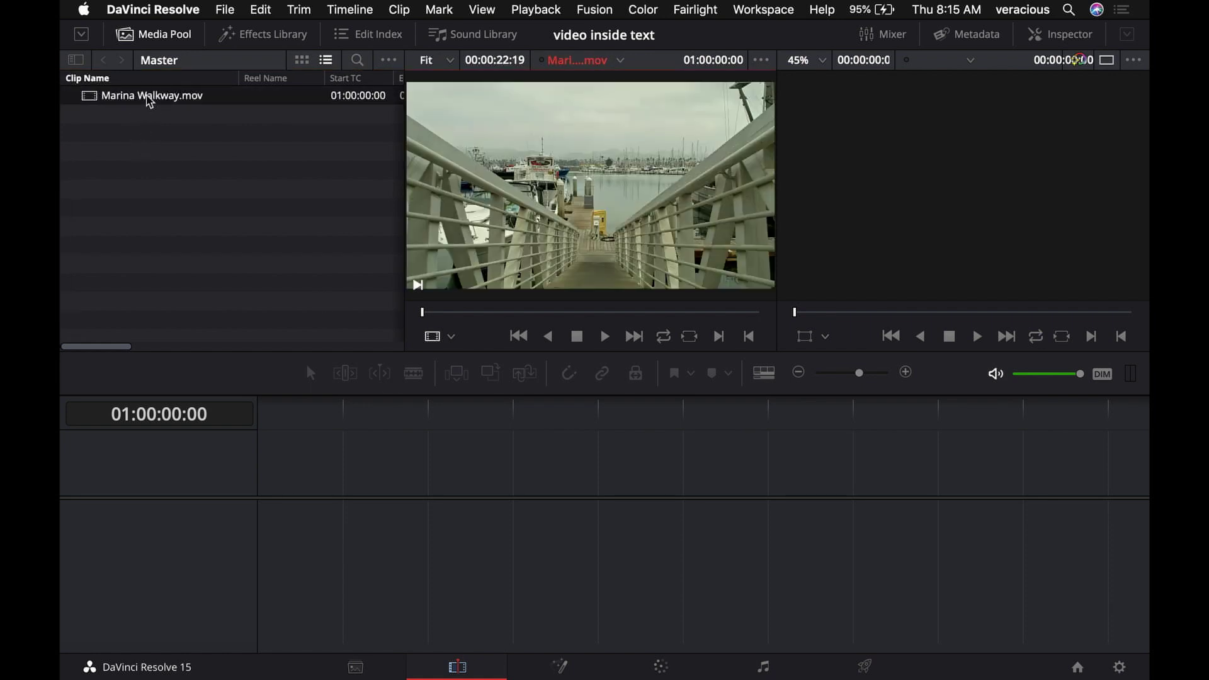
{"action": "left_click_drag", "start_coordinate": [528, 175], "coordinate": [1046, 96]}
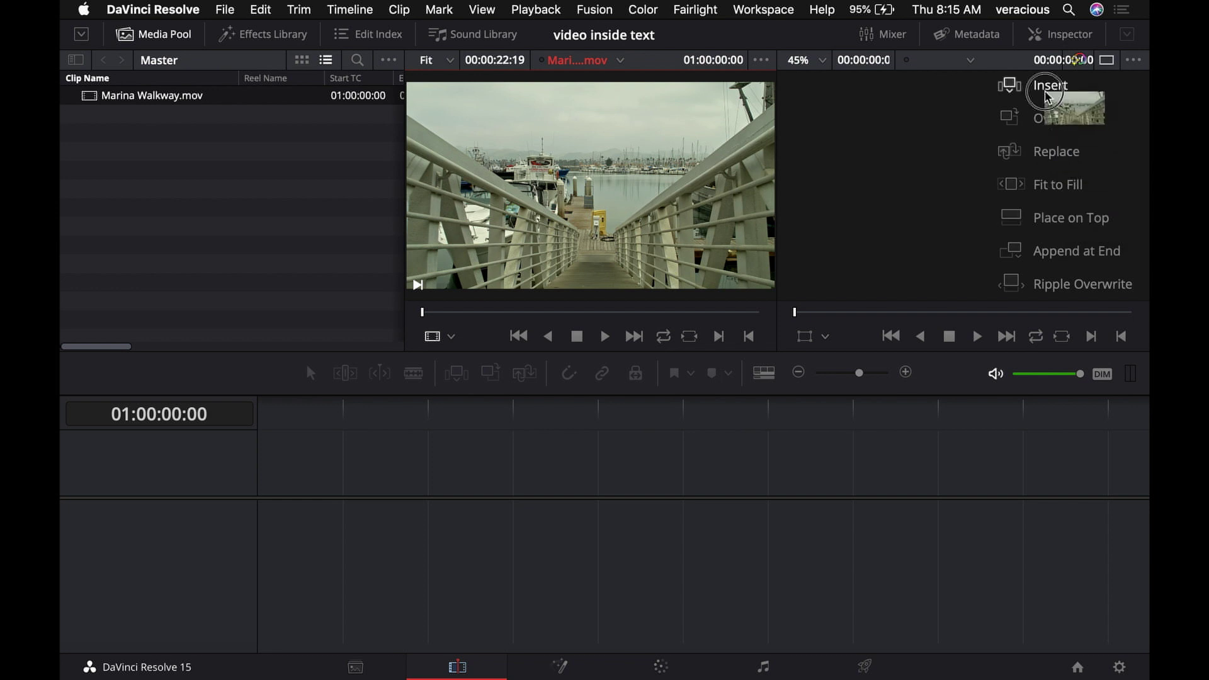
{"action": "left_click_drag", "start_coordinate": [1045, 96], "coordinate": [1047, 97]}
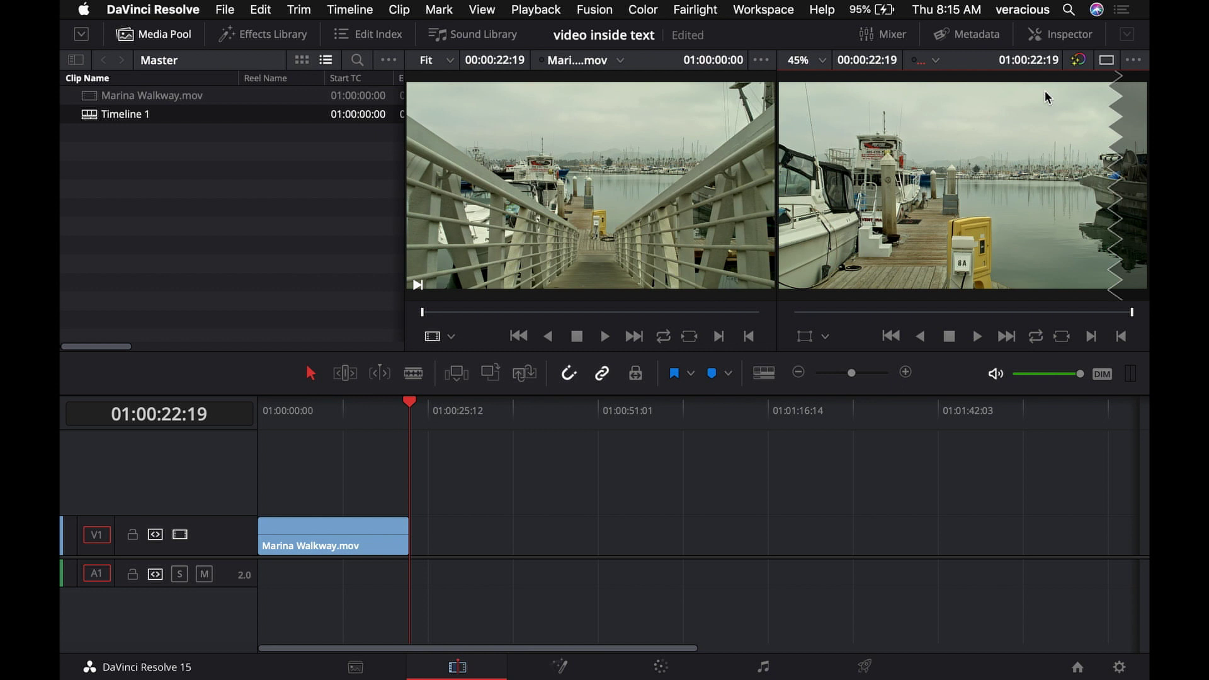
- Place a Toolbox > Titles Text title on V2 above the walkway clip, showing 'Title'
{"action": "left_click", "coordinate": [352, 544]}
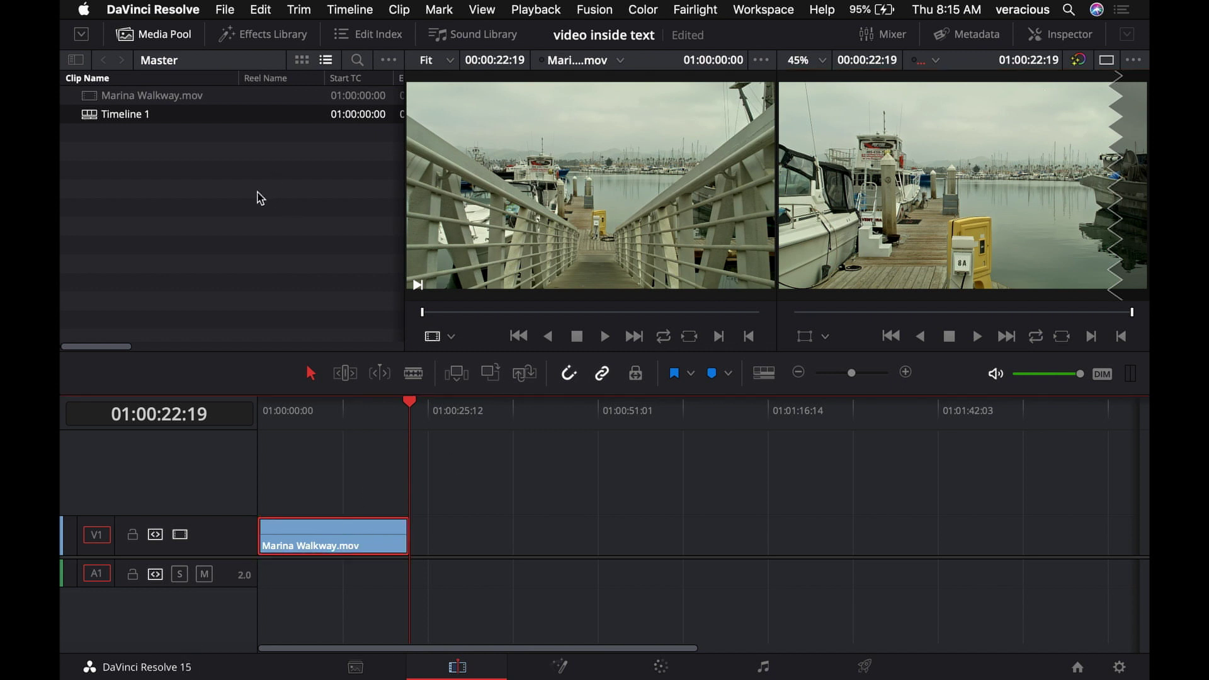
{"action": "left_click", "coordinate": [267, 37]}
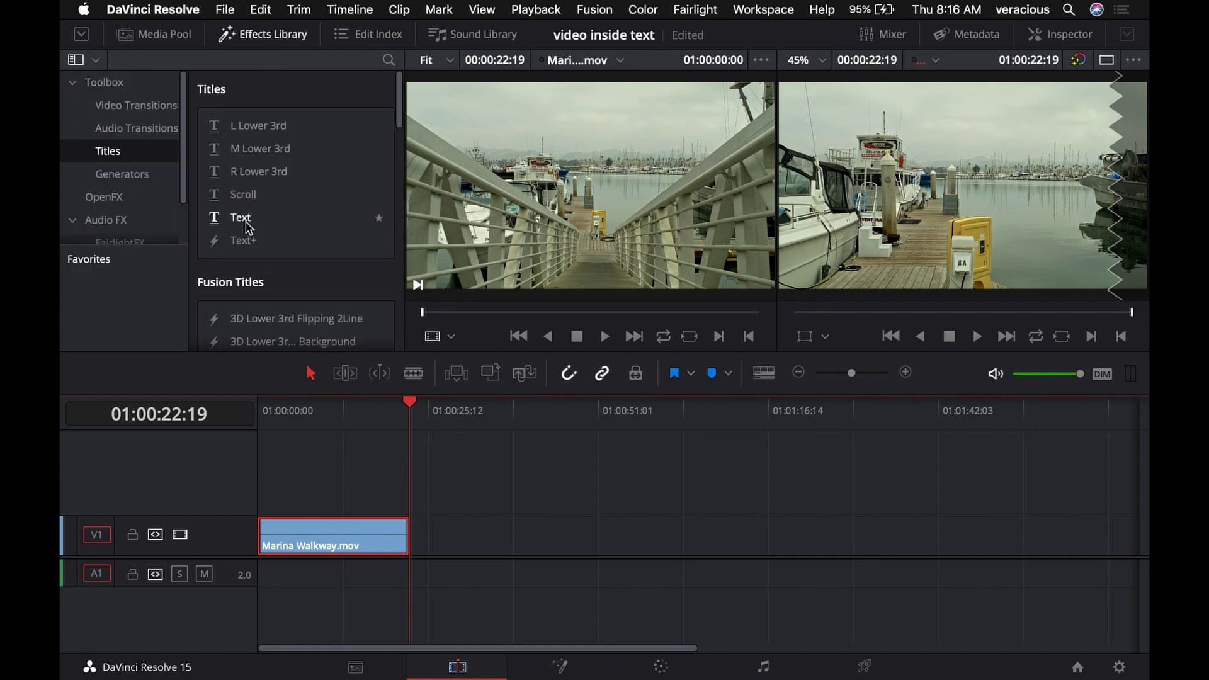
{"action": "left_click_drag", "start_coordinate": [245, 225], "coordinate": [1099, 225]}
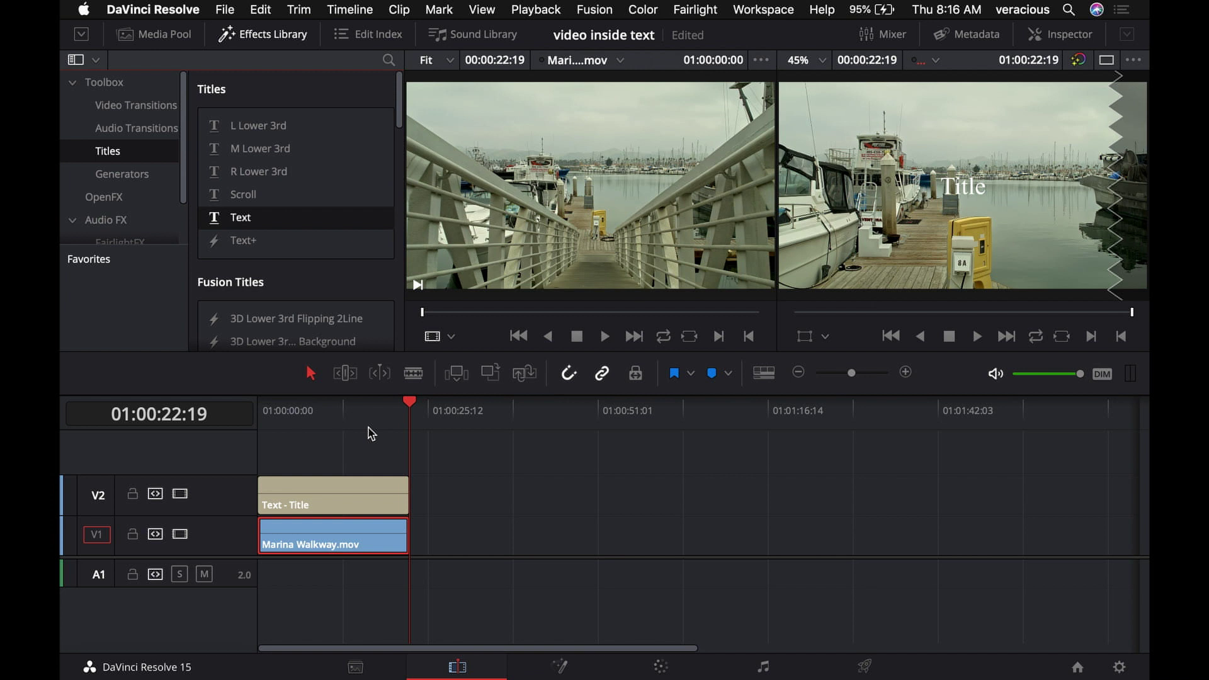
{"action": "left_click", "coordinate": [339, 408]}
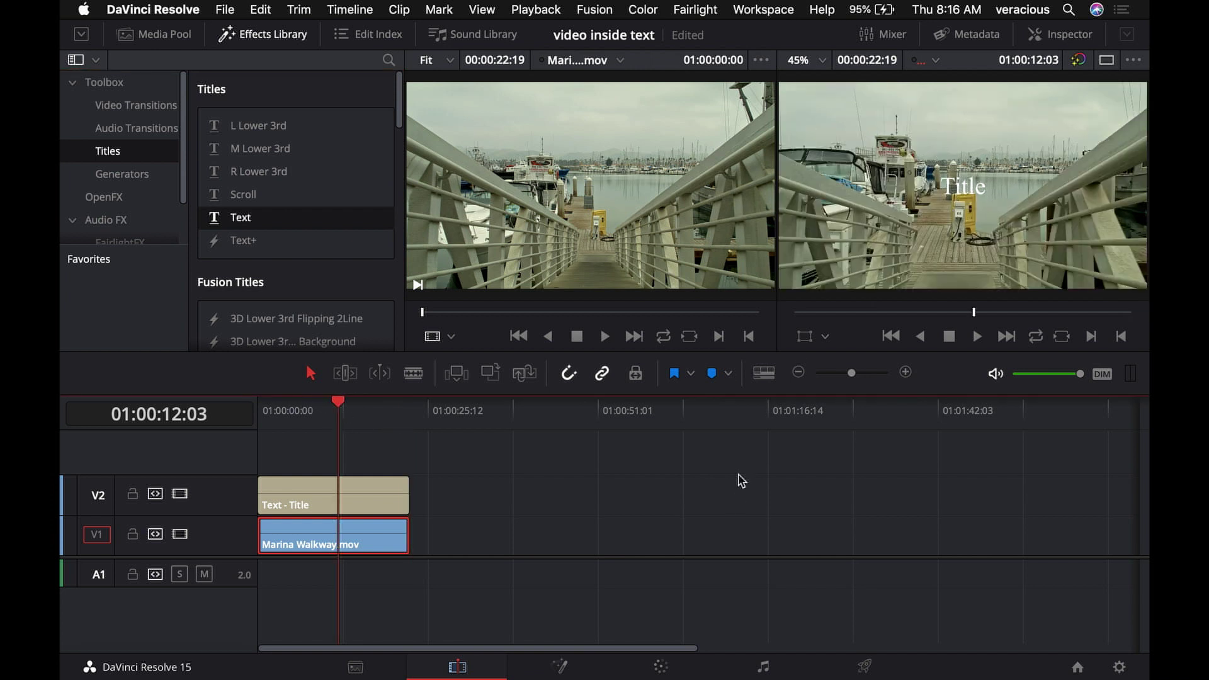
- Move the Text title to V1 and the walkway clip to V2, both starting at timeline start
{"action": "left_click_drag", "start_coordinate": [362, 504], "coordinate": [541, 543]}
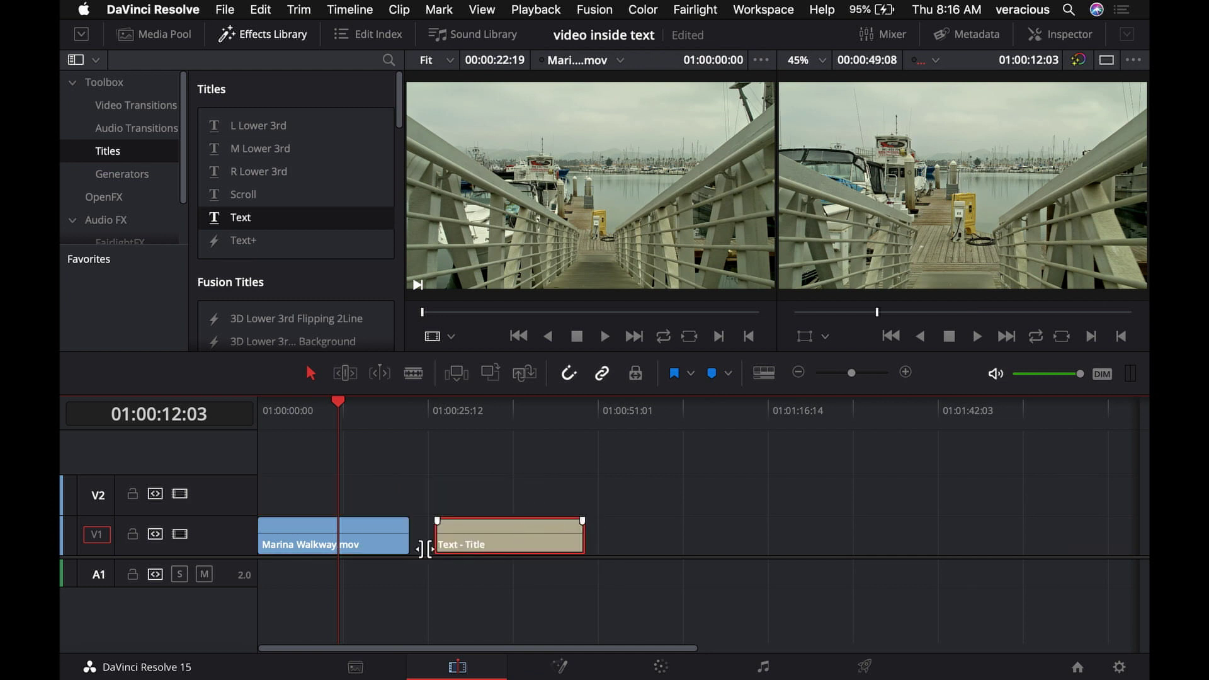
{"action": "left_click_drag", "start_coordinate": [378, 543], "coordinate": [369, 501]}
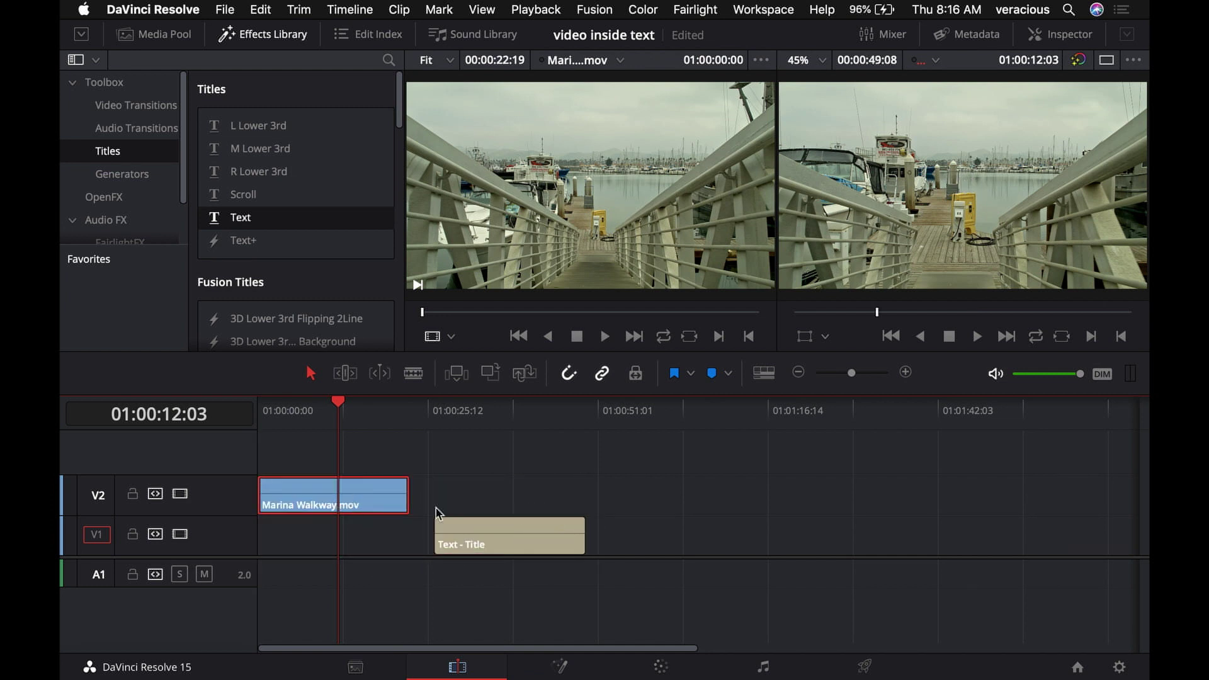
{"action": "left_click_drag", "start_coordinate": [534, 540], "coordinate": [332, 543]}
{"action": "left_click", "coordinate": [277, 485]}
{"action": "left_click", "coordinate": [283, 490]}
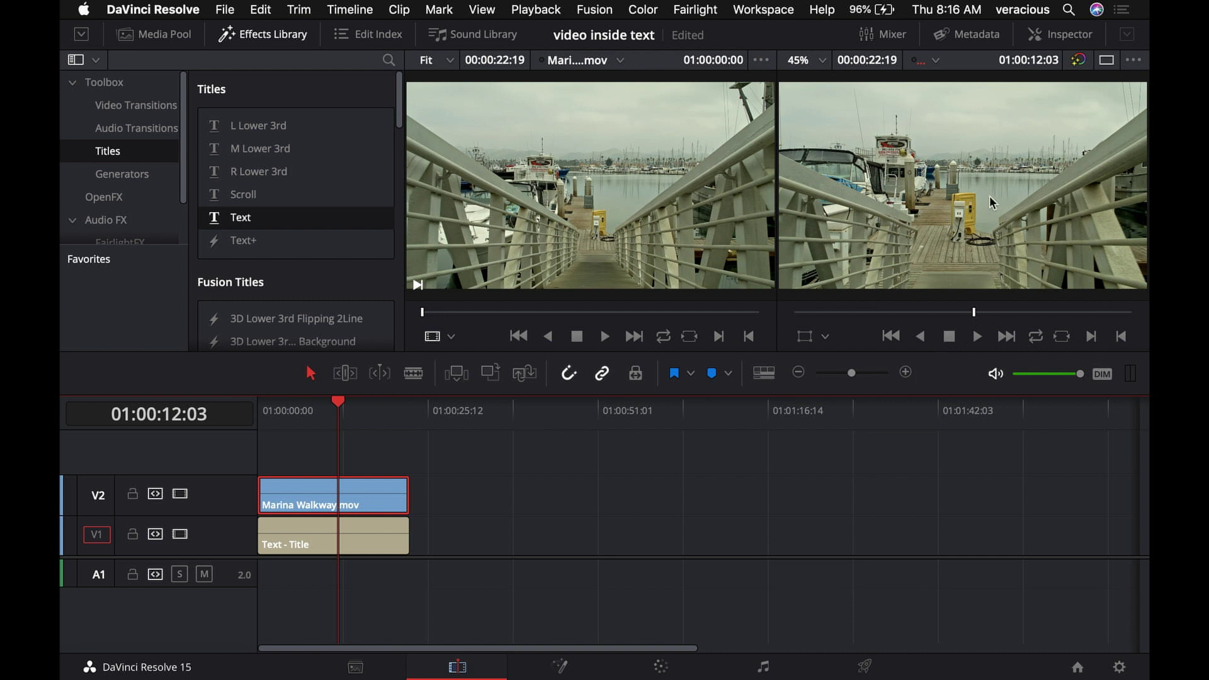
- Show the walkway clip's Composite and Transform settings, still Normal at opacity 100
{"action": "left_click", "coordinate": [1046, 41]}
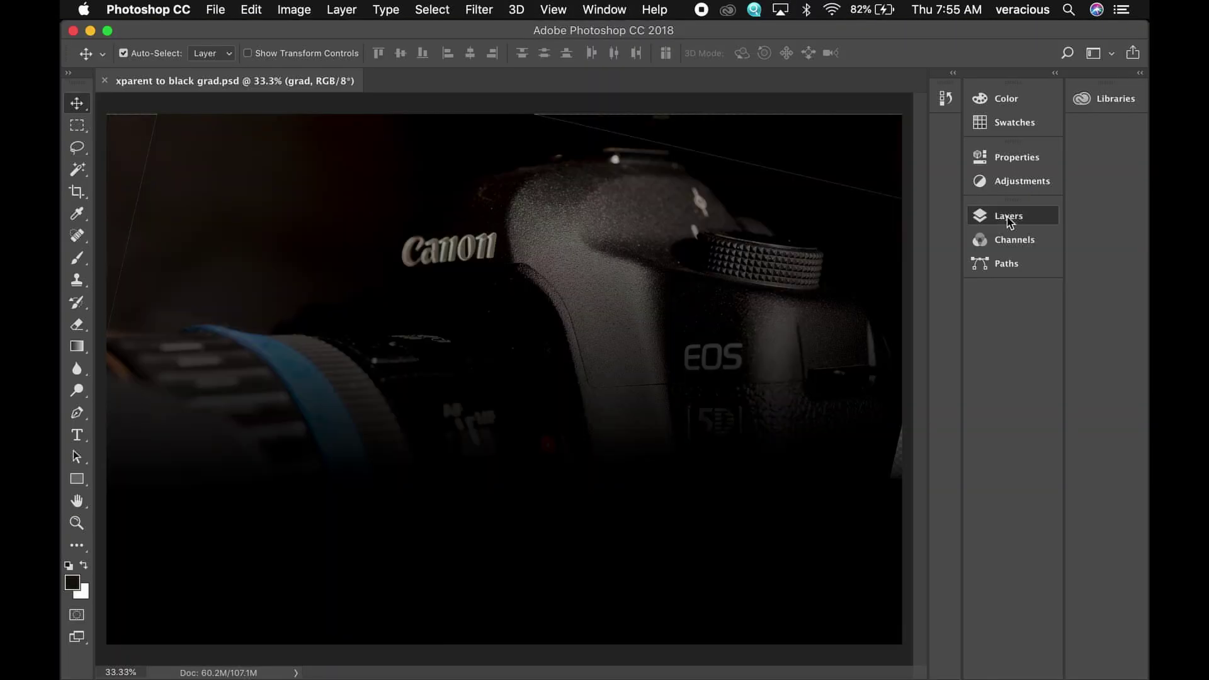
- Open the Layers panel and browse the blend mode list, leaving it at Normal
{"action": "left_click", "coordinate": [1009, 217]}
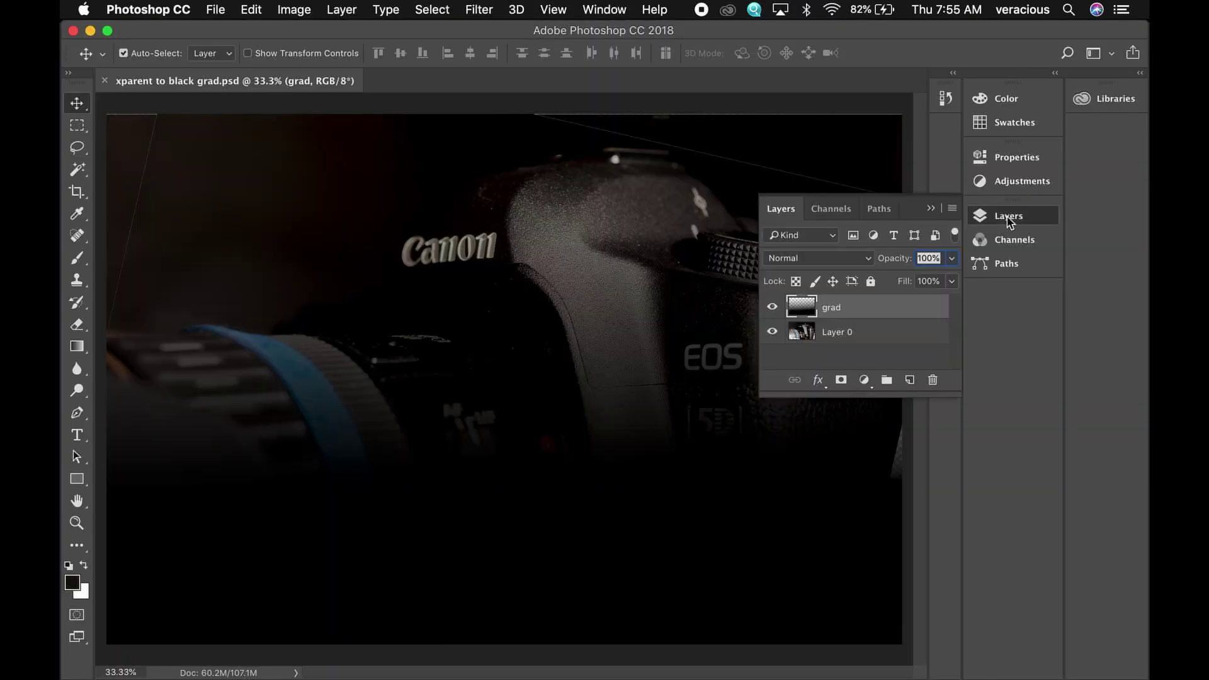
{"action": "left_click", "coordinate": [870, 260]}
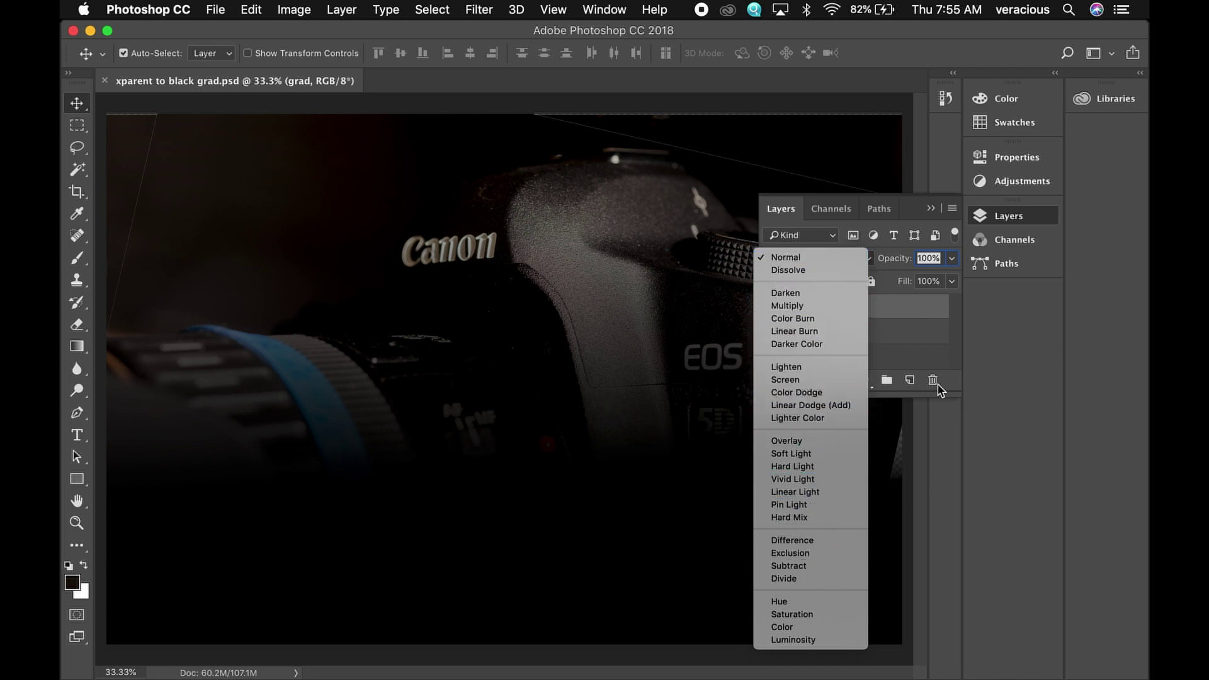
{"action": "left_click", "coordinate": [953, 351]}
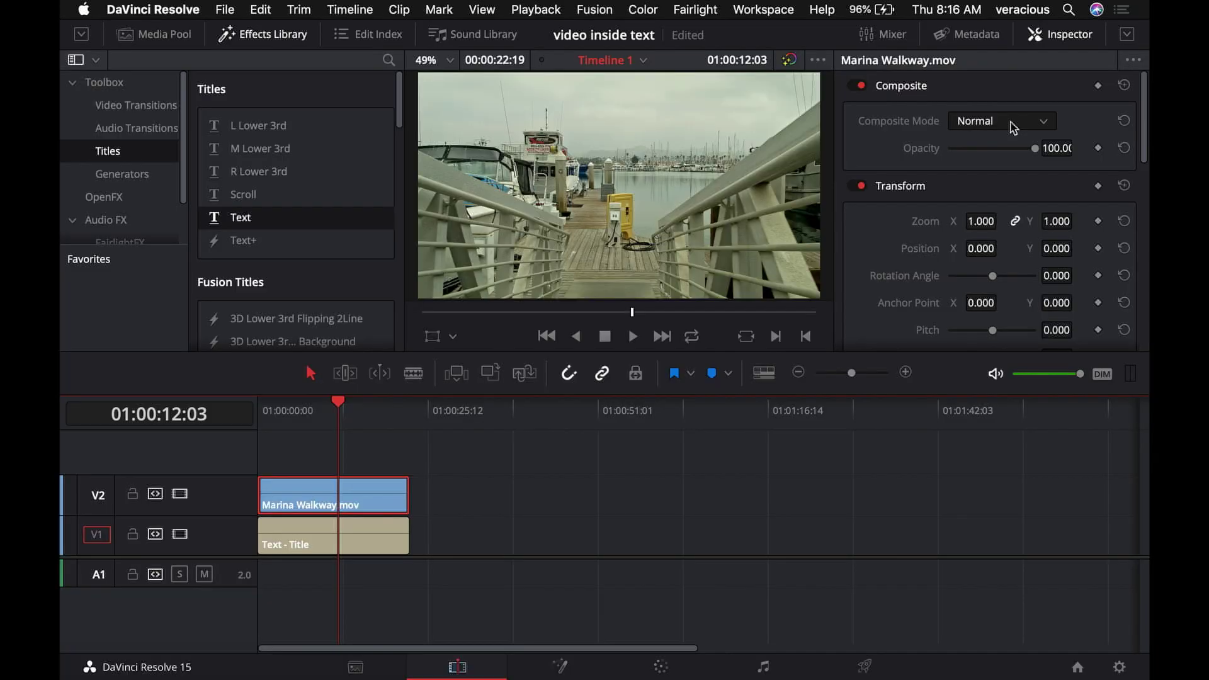
- Set the Marina Walkway clip's composite mode to Multiply over the title
{"action": "left_click", "coordinate": [1013, 128]}
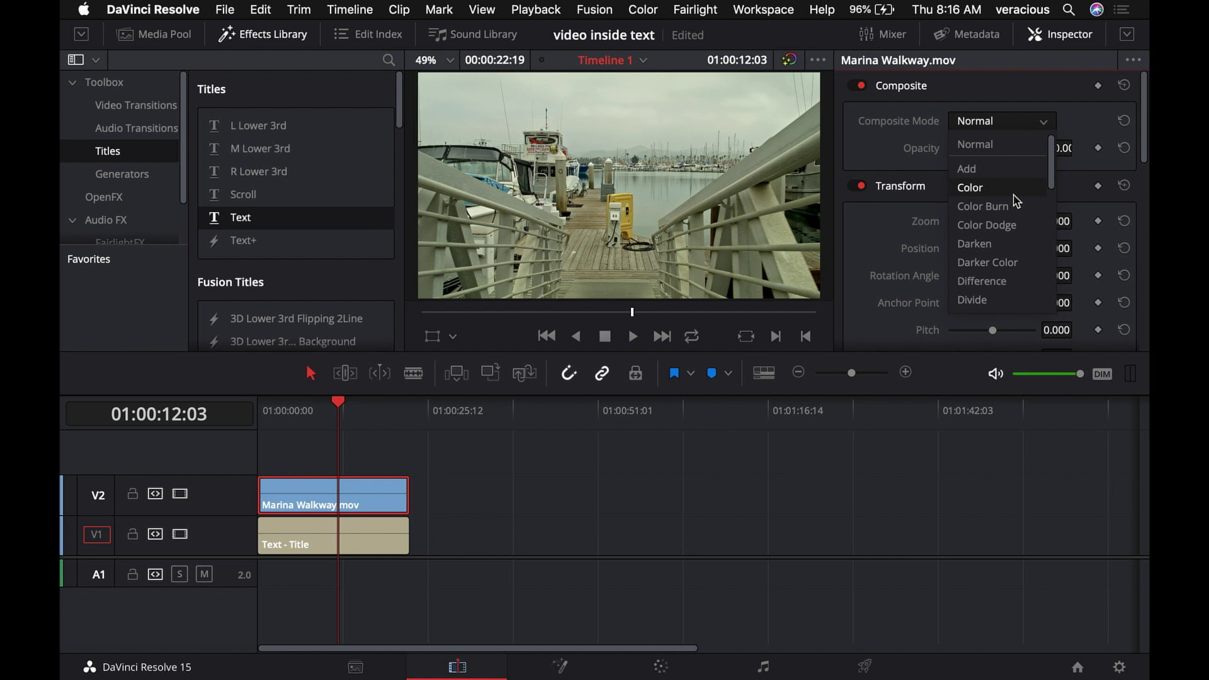
{"action": "scroll", "coordinate": [1017, 200], "scroll_direction": "down", "scroll_amount": 5}
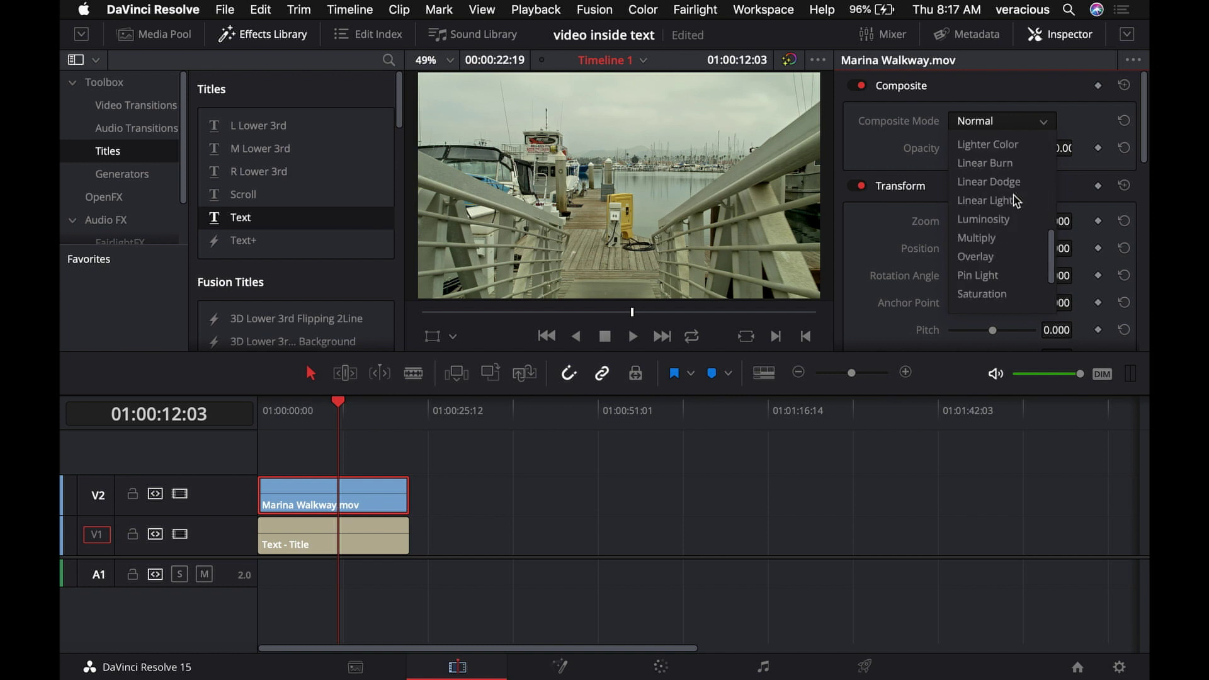
{"action": "left_click", "coordinate": [1005, 241]}
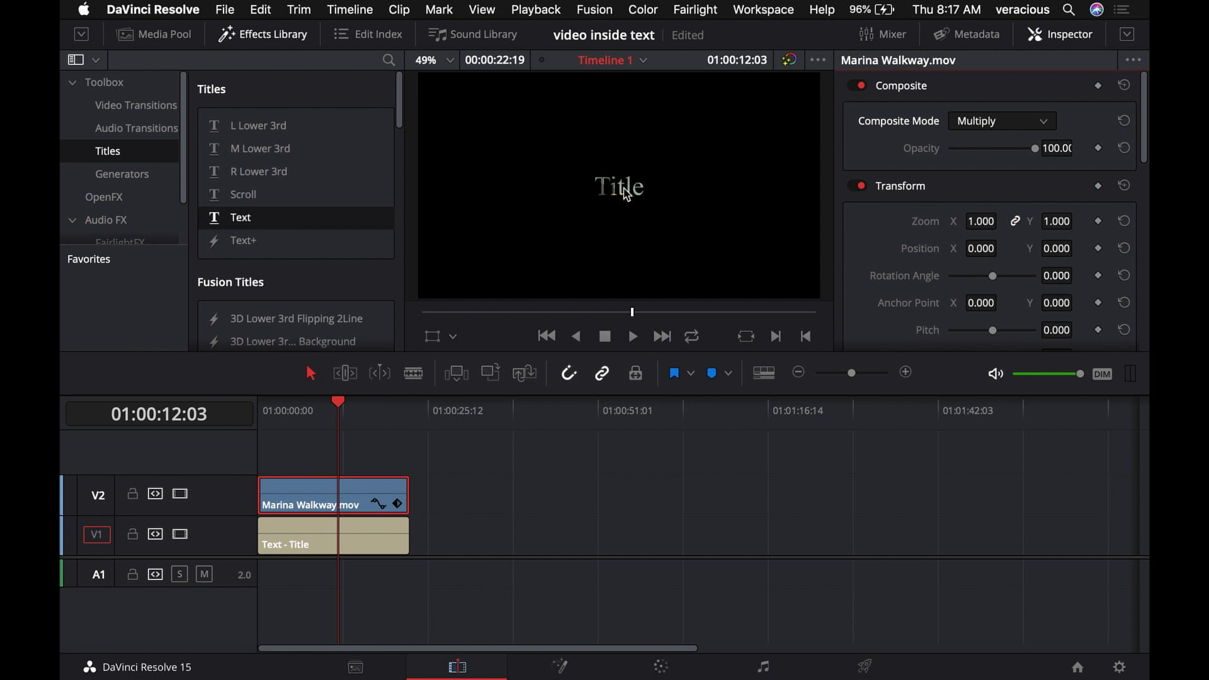
{"action": "left_click", "coordinate": [306, 490]}
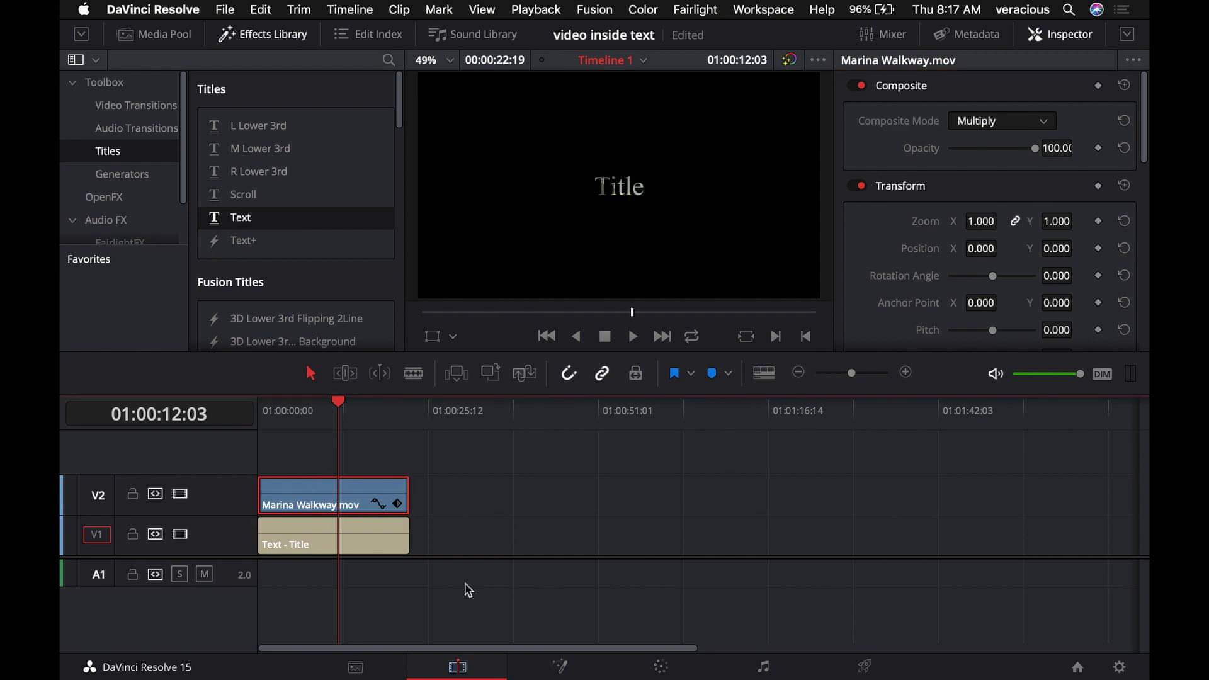
- Replace the title text 'Title' with 'RAW' and enlarge it to size 824
{"action": "left_click", "coordinate": [362, 545]}
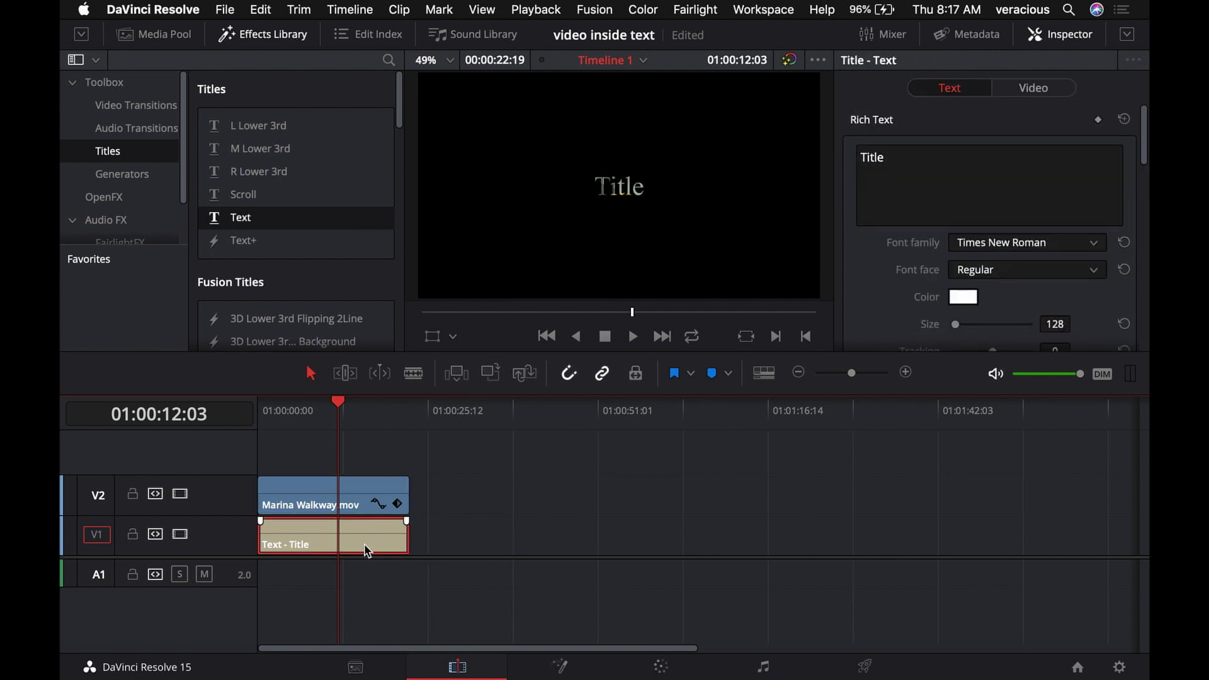
{"action": "left_click", "coordinate": [920, 162]}
{"action": "key", "text": "super+a"}
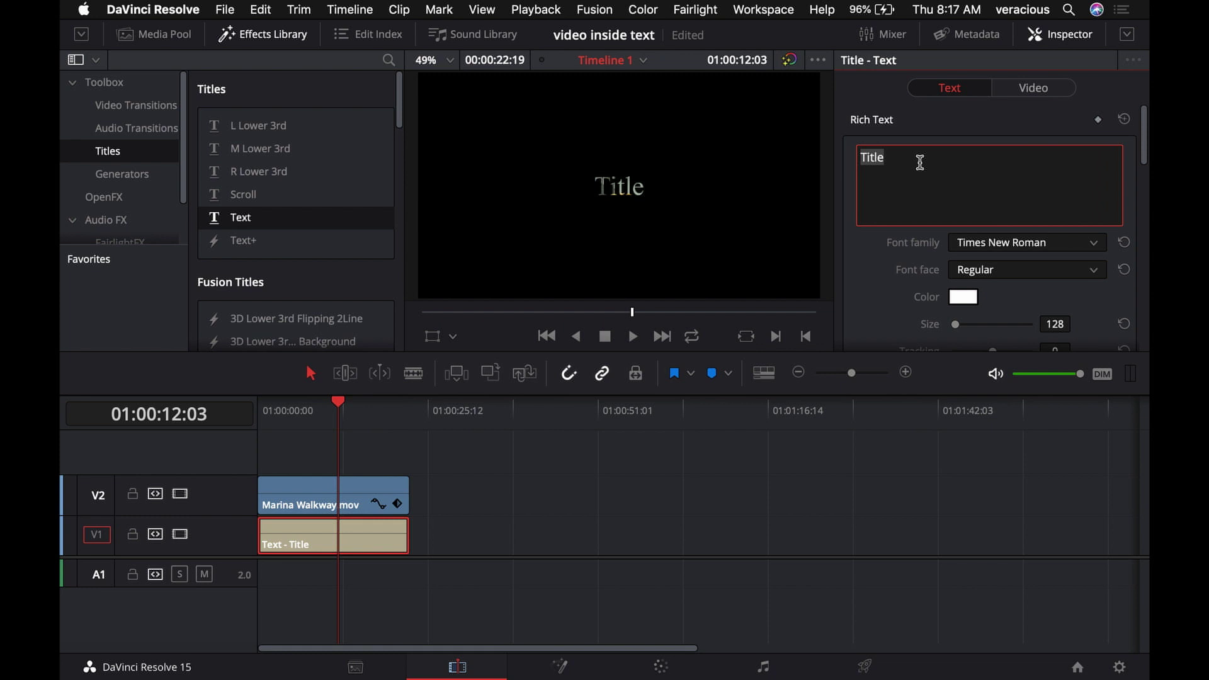
{"action": "type", "text": "RAW"}
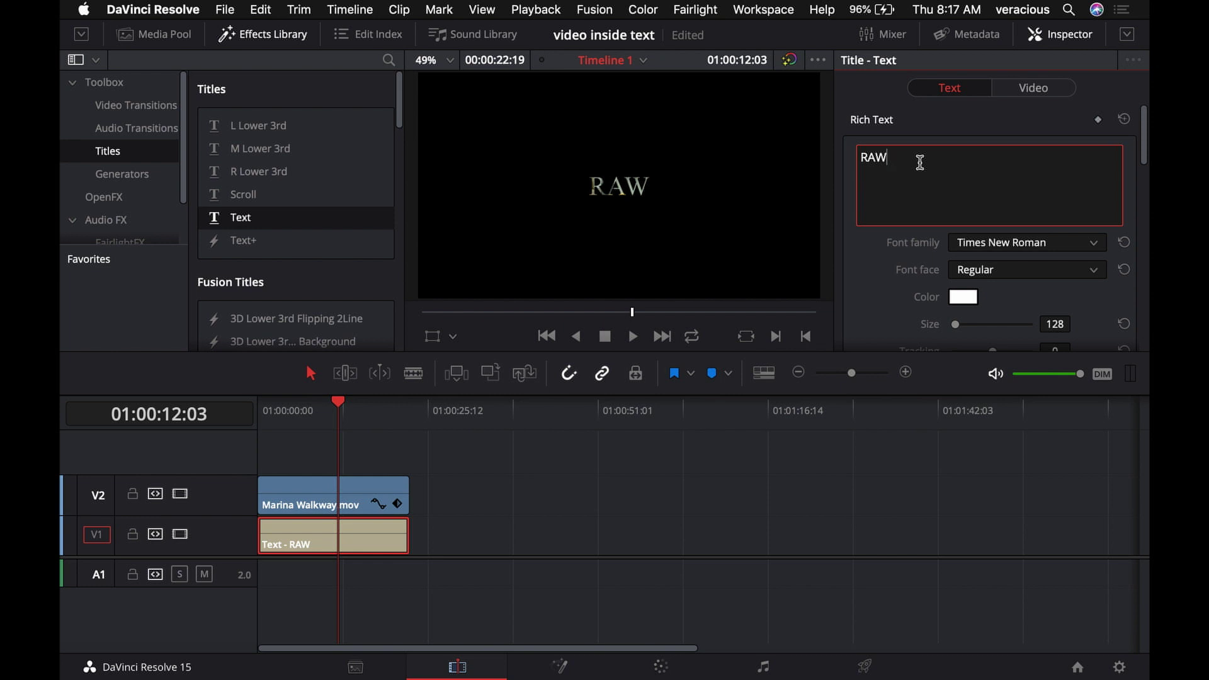
{"action": "left_click_drag", "start_coordinate": [1062, 324], "coordinate": [1112, 301]}
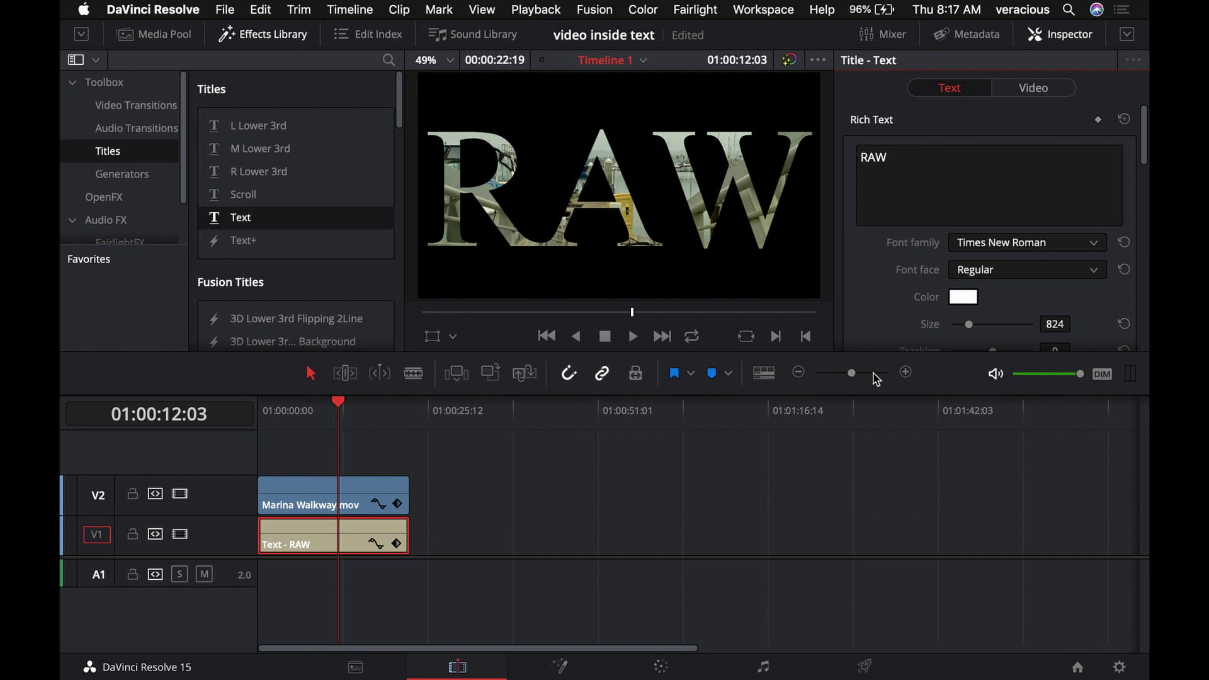
- Change the RAW title's font family to Arial Black
{"action": "left_click", "coordinate": [1008, 245]}
{"action": "scroll", "coordinate": [1006, 294], "scroll_direction": "up", "scroll_amount": 10}
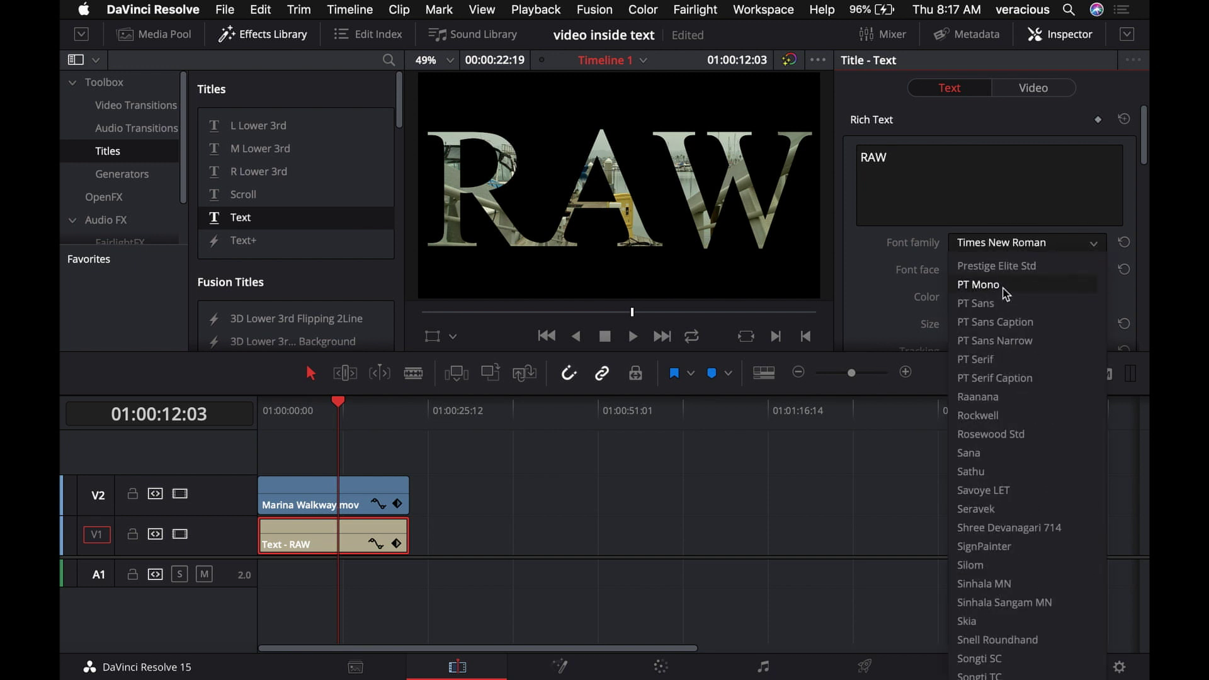
{"action": "scroll", "coordinate": [1006, 293], "scroll_direction": "up", "scroll_amount": 5}
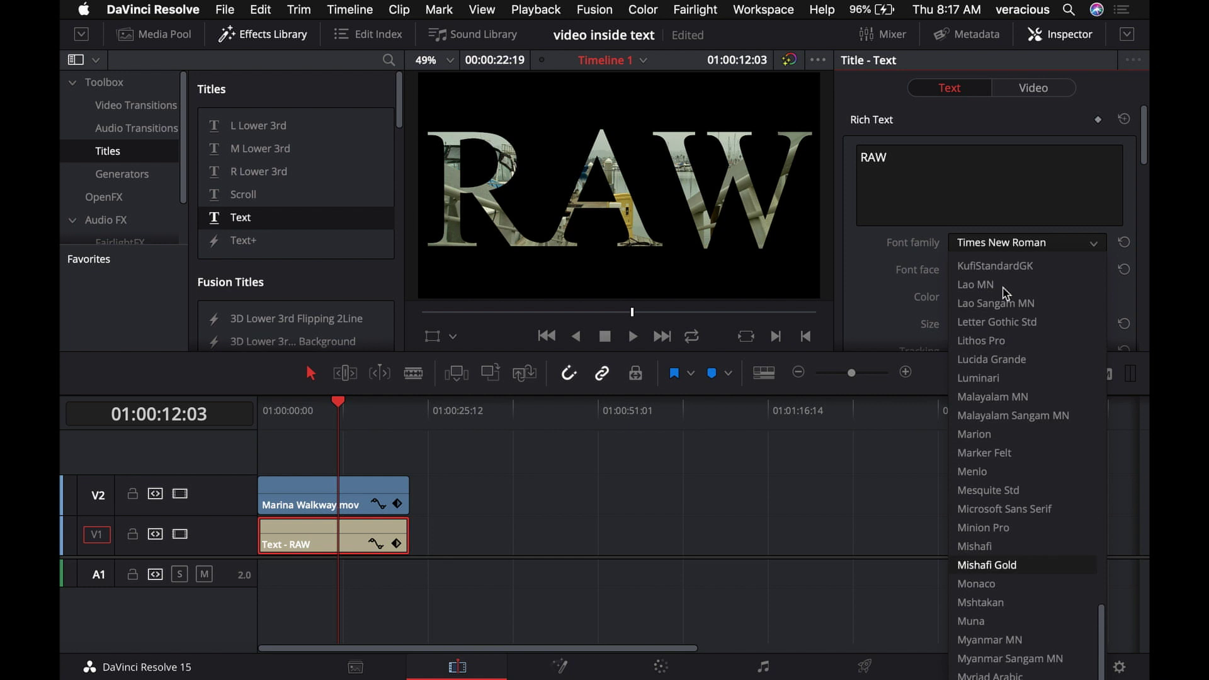
{"action": "scroll", "coordinate": [1006, 293], "scroll_direction": "up", "scroll_amount": 5}
{"action": "scroll", "coordinate": [1006, 294], "scroll_direction": "up", "scroll_amount": 12}
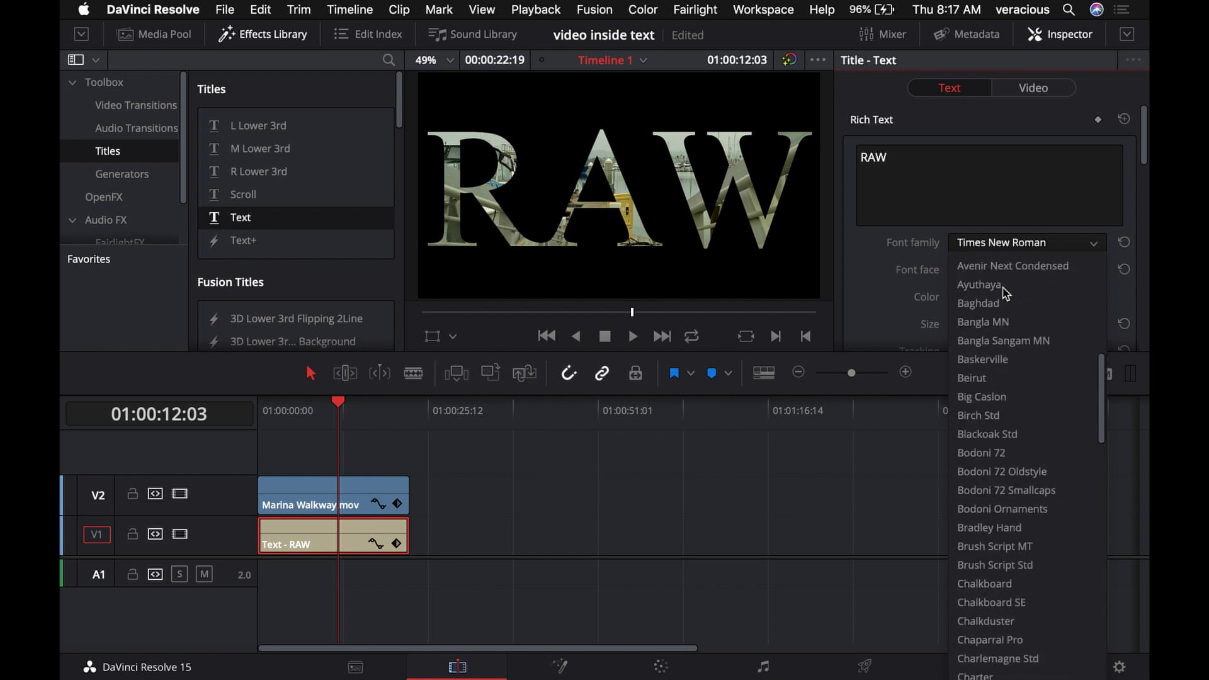
{"action": "scroll", "coordinate": [1006, 293], "scroll_direction": "up", "scroll_amount": 3}
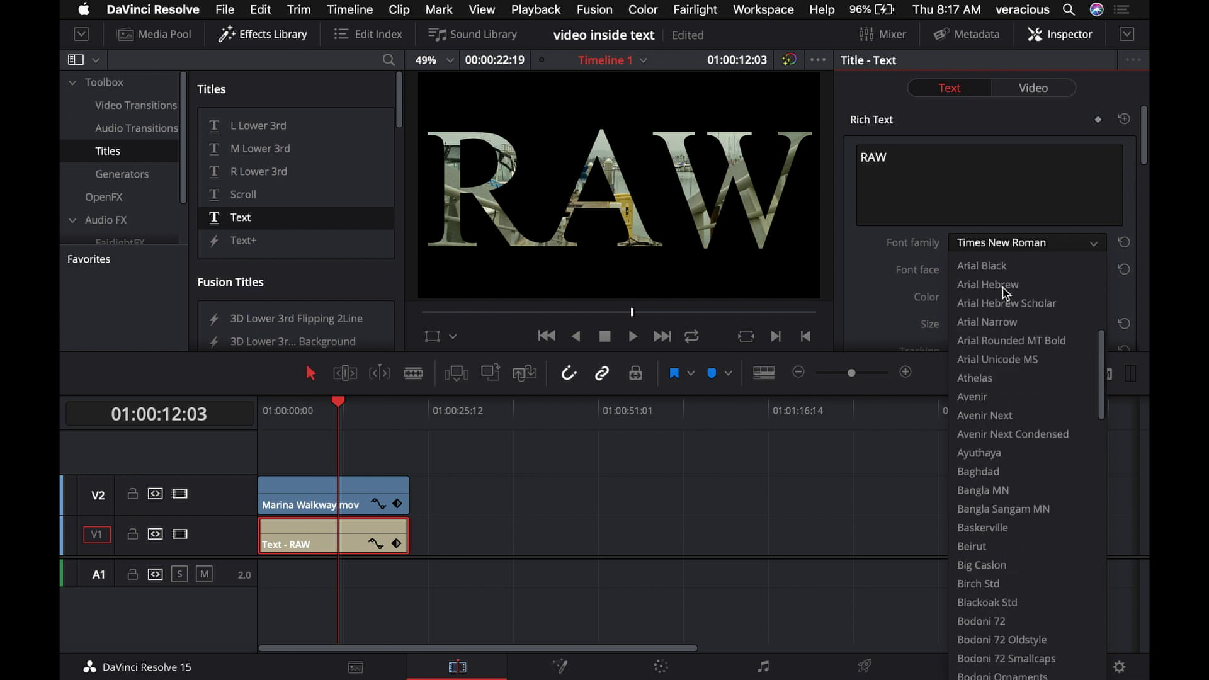
{"action": "left_click", "coordinate": [991, 268]}
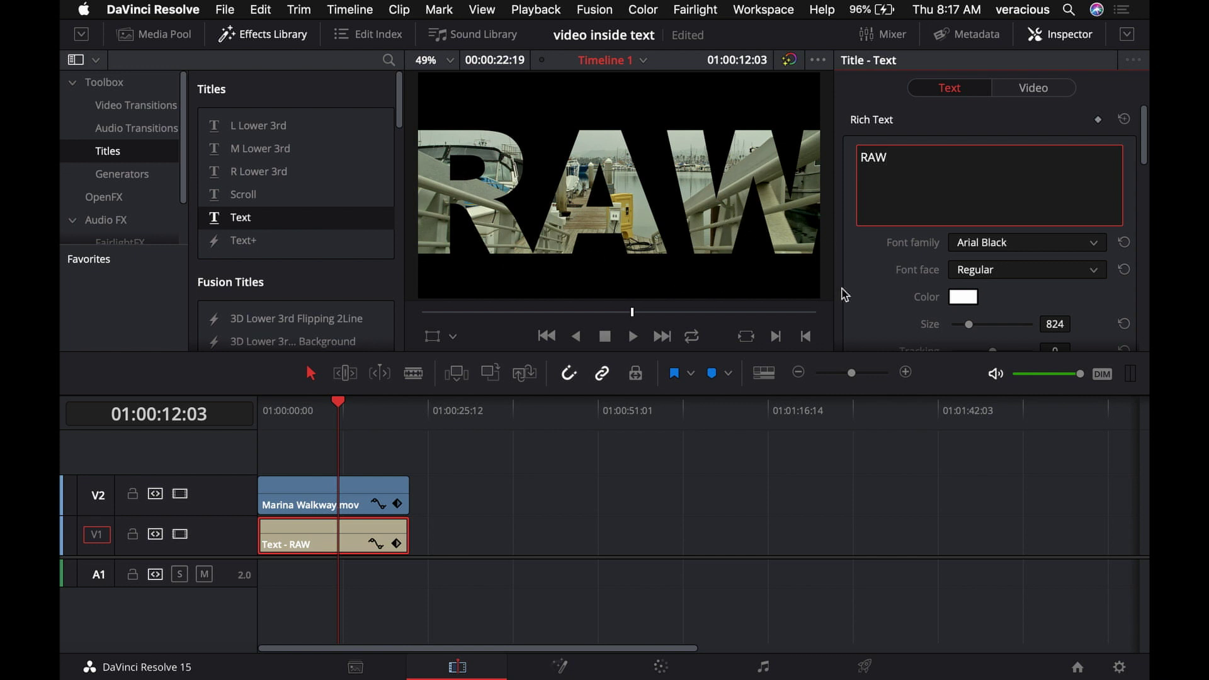
{"action": "scroll", "coordinate": [865, 306], "scroll_direction": "down", "scroll_amount": 3}
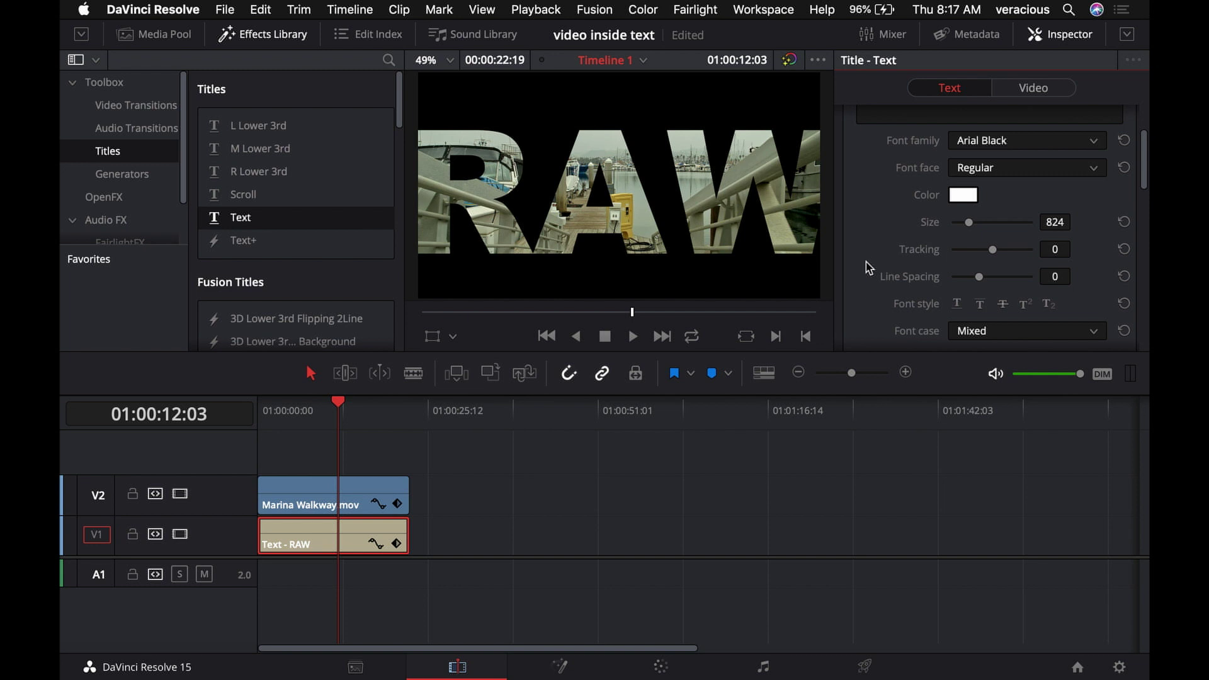
- In the Video tab, set the title's Zoom Y to 1.580 and Position Y to 53.000
{"action": "left_click", "coordinate": [1045, 92]}
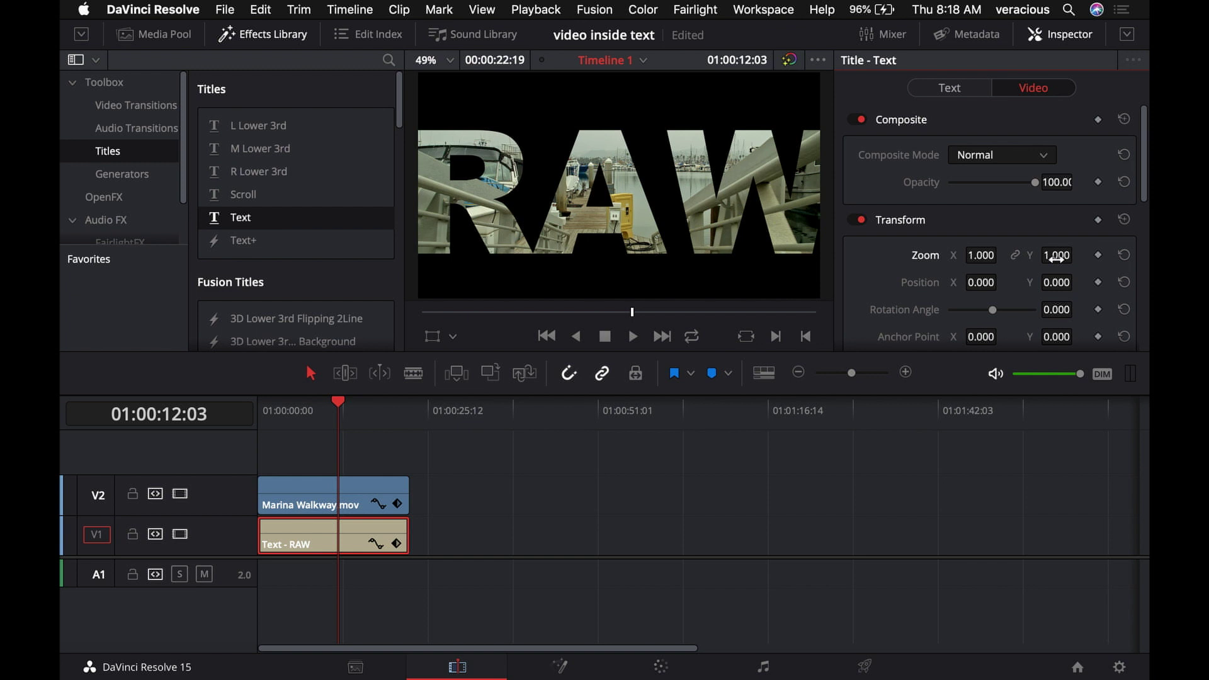
{"action": "left_click_drag", "start_coordinate": [1057, 256], "coordinate": [1106, 253]}
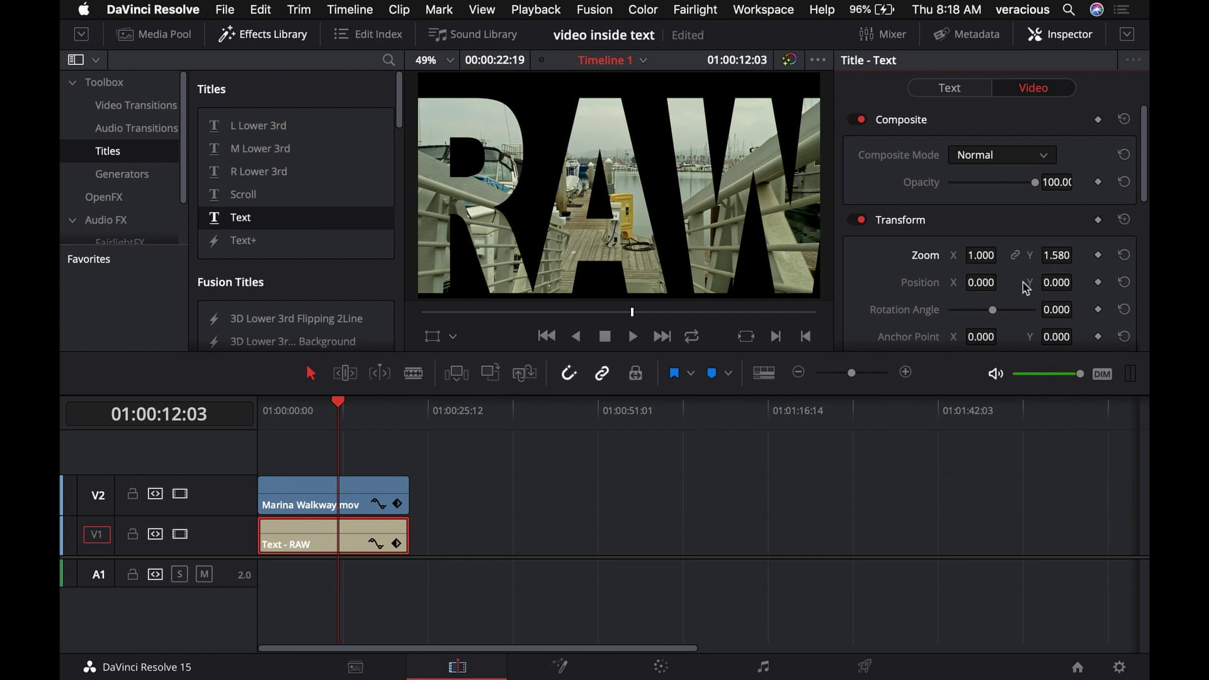
{"action": "left_click_drag", "start_coordinate": [1050, 282], "coordinate": [1090, 280]}
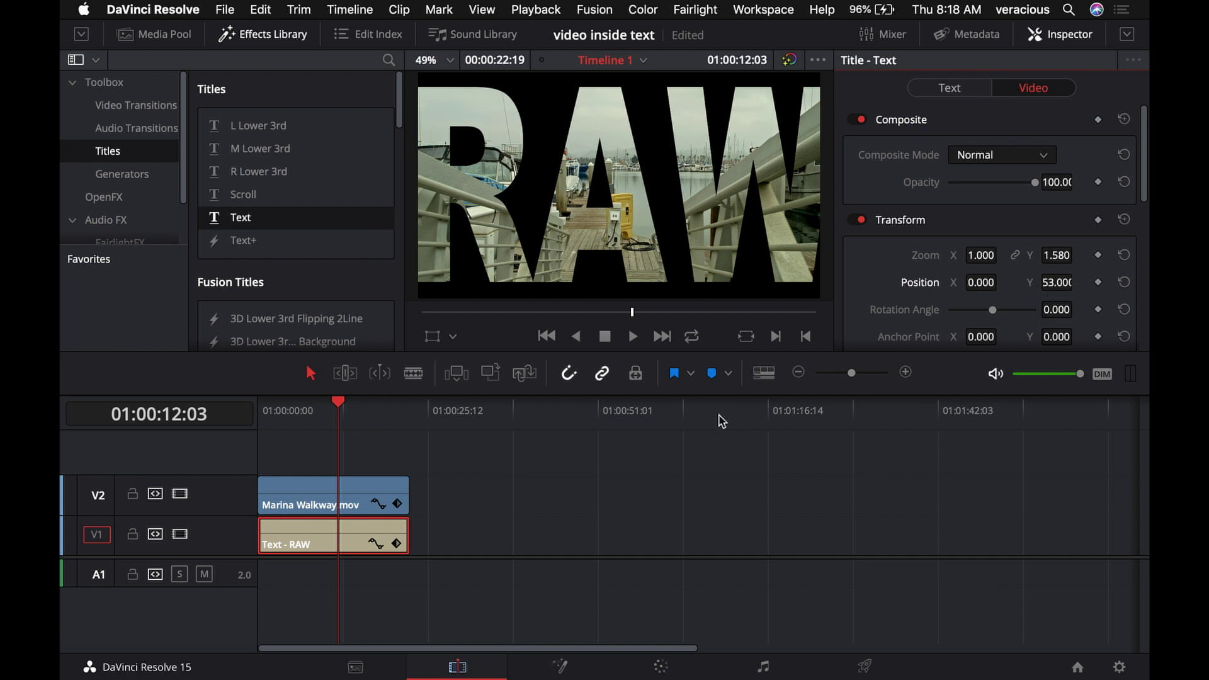
- Deselect the title, return to the timeline start and play the composite
{"action": "left_click", "coordinate": [578, 465]}
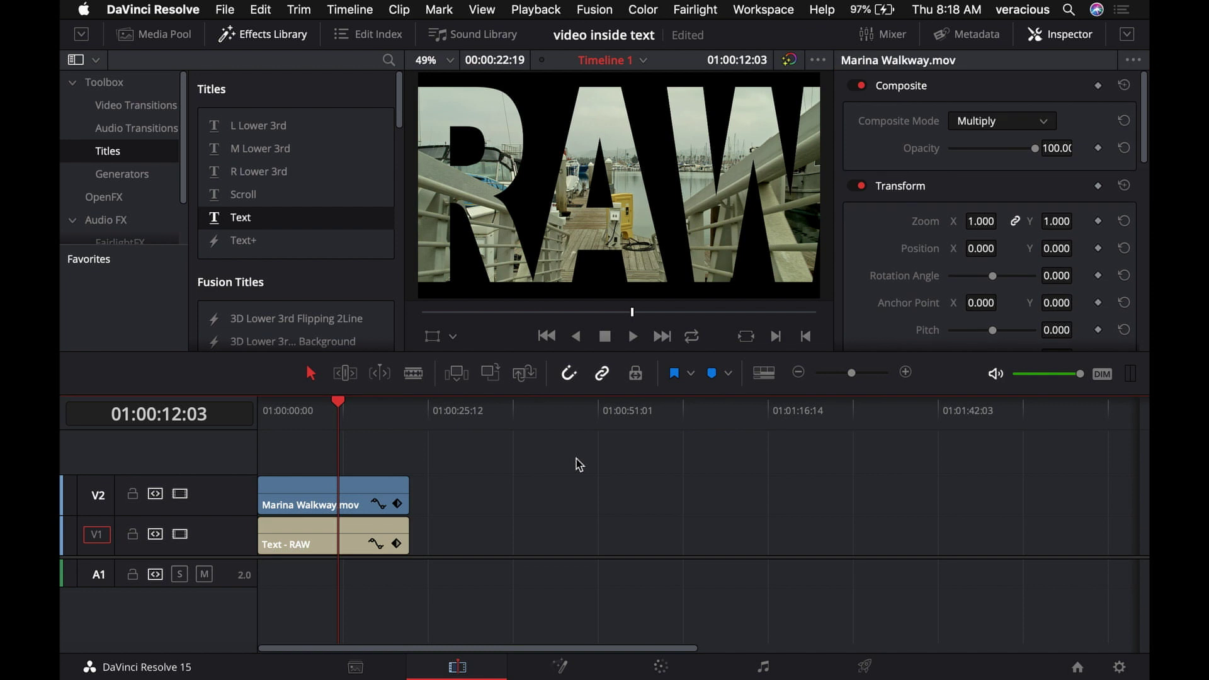
{"action": "key", "text": "Home"}
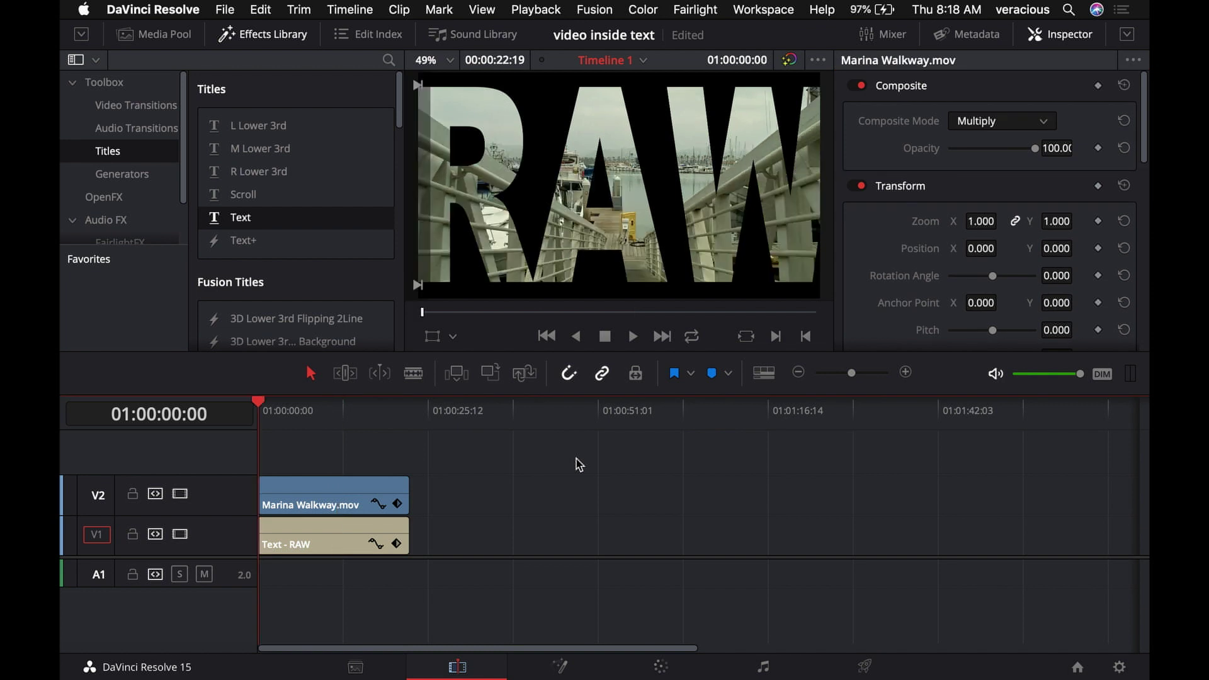
{"action": "key", "text": "space"}
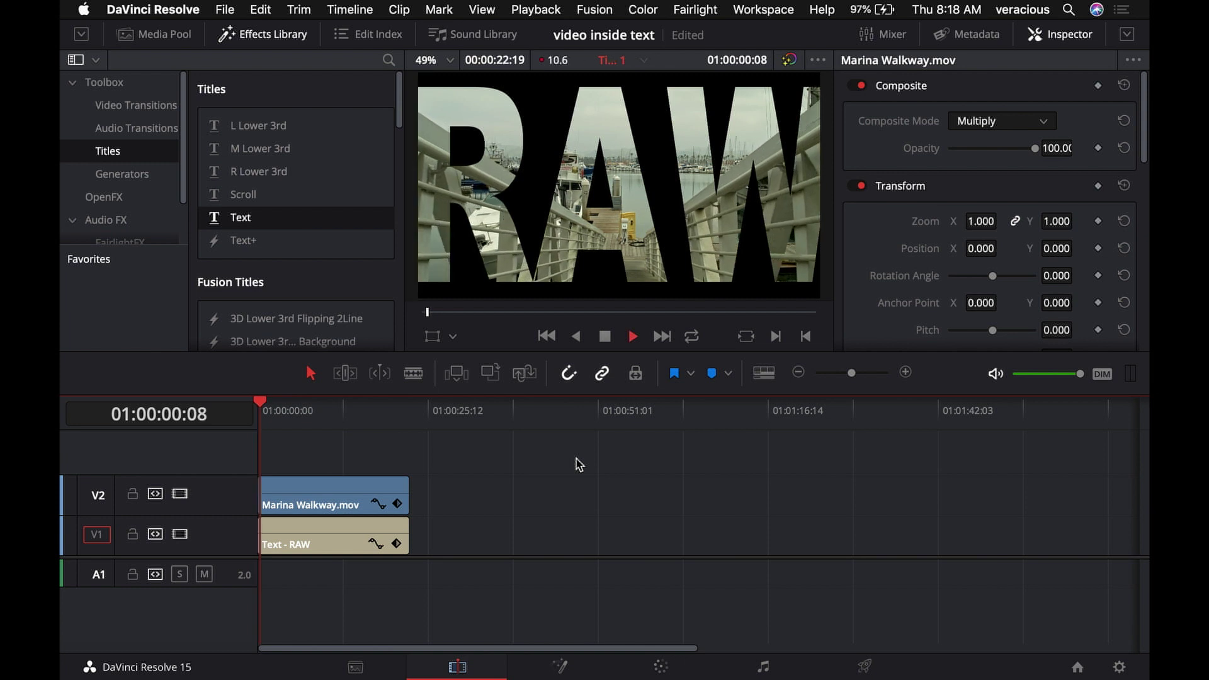